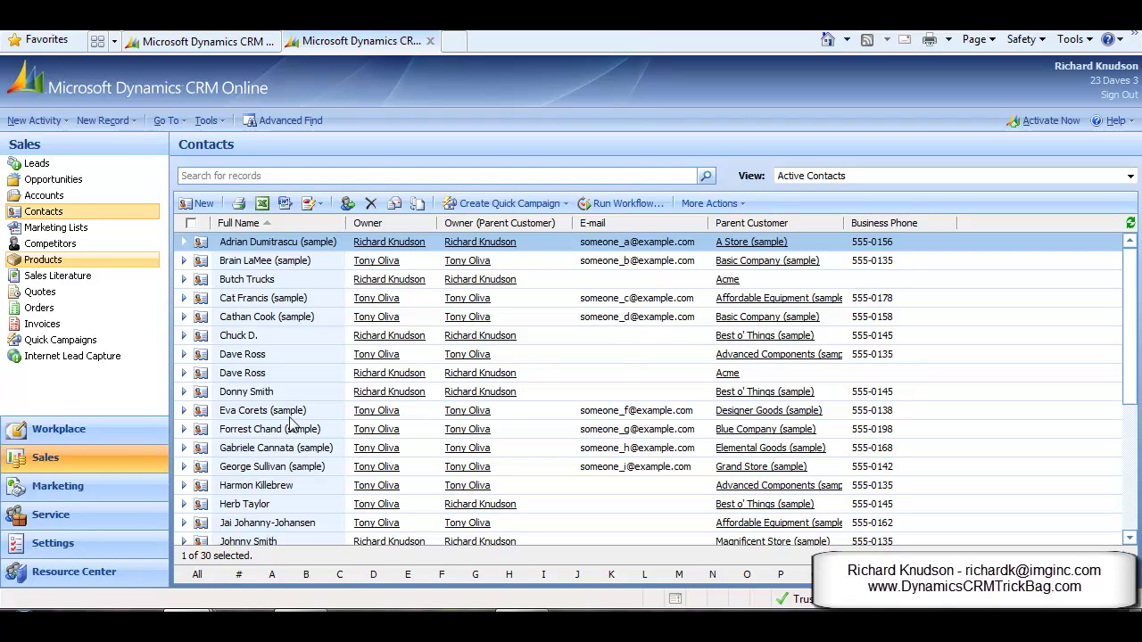
Step: Review the Sales Manager security role's user-level workflow privileges on its Customization tab
{"action": "left_click", "coordinate": [80, 546]}
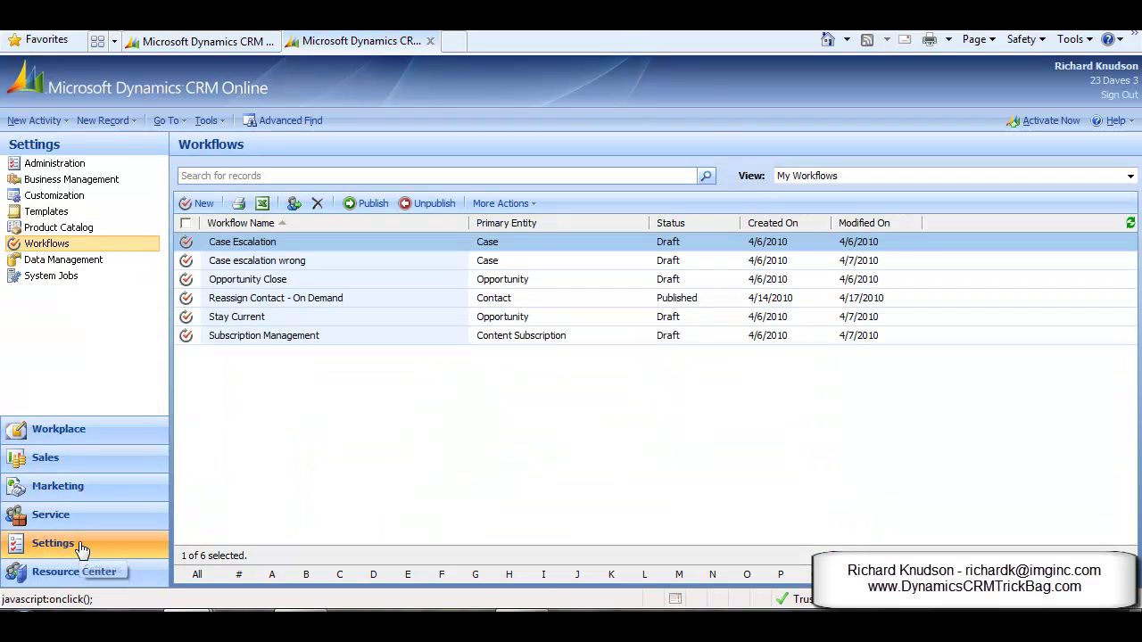
{"action": "left_click", "coordinate": [56, 165]}
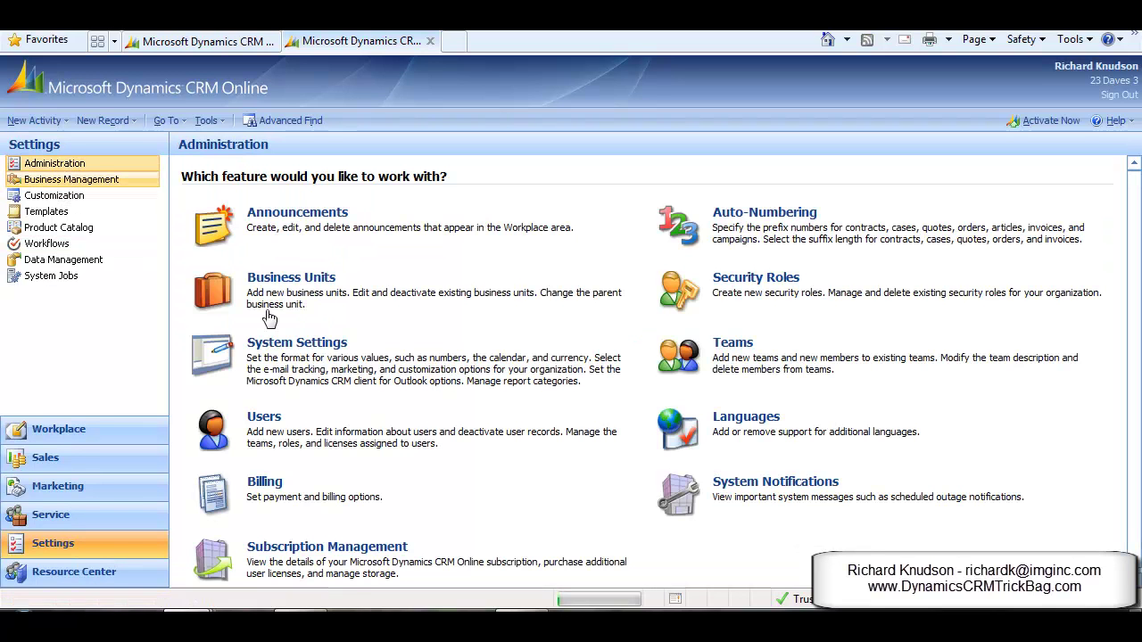
{"action": "left_click", "coordinate": [778, 282]}
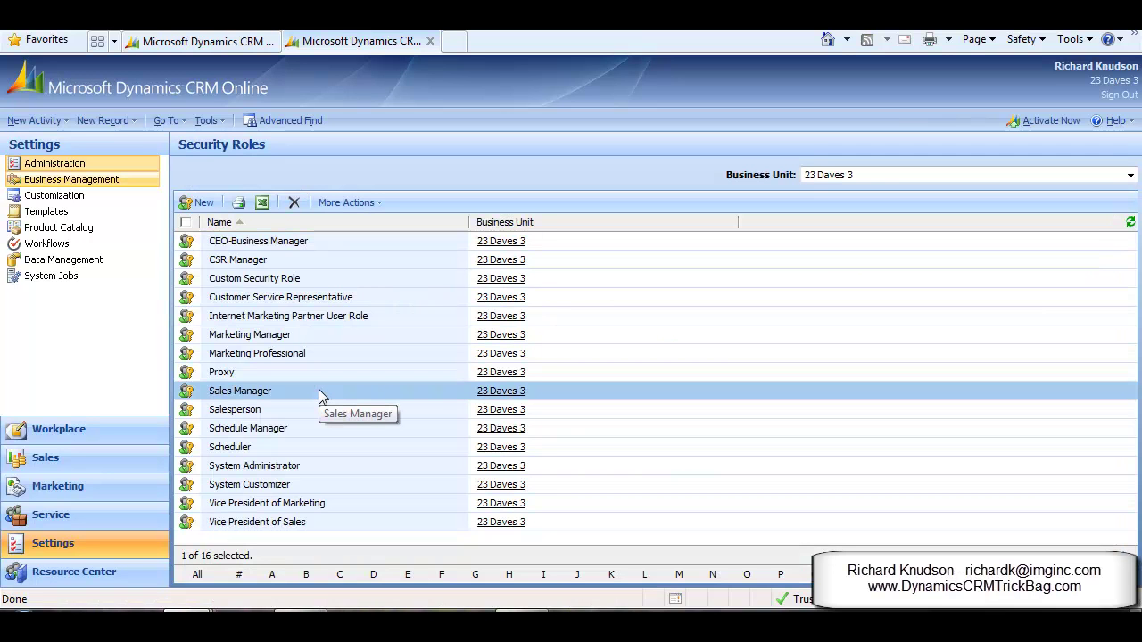
{"action": "double_click", "coordinate": [318, 391]}
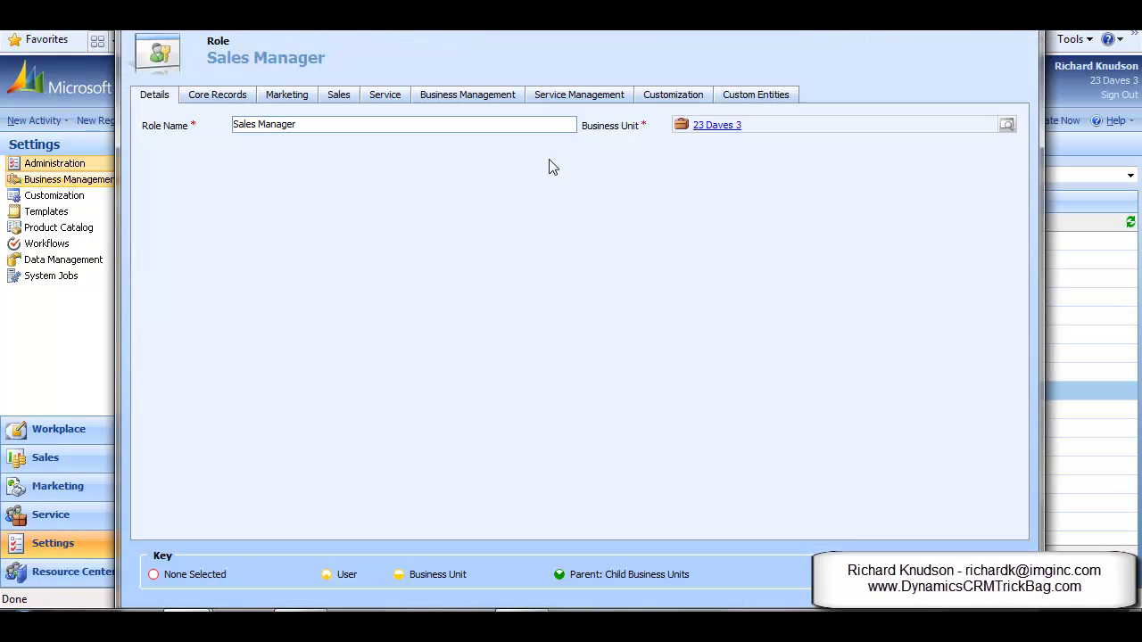
{"action": "left_click", "coordinate": [682, 100]}
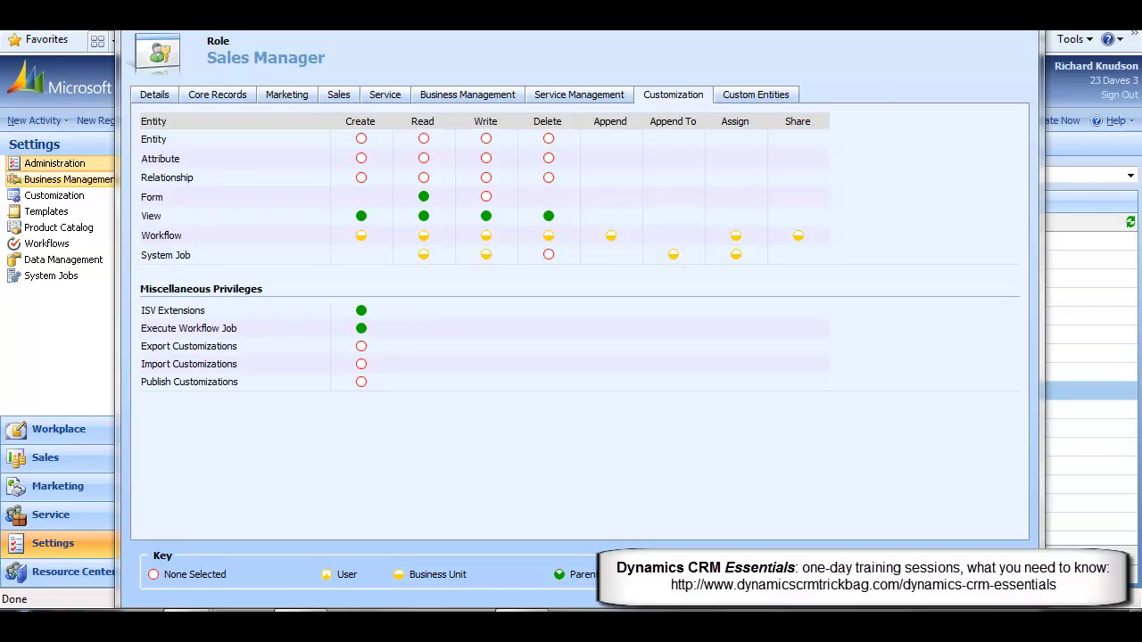
{"action": "key", "text": "alt+F4"}
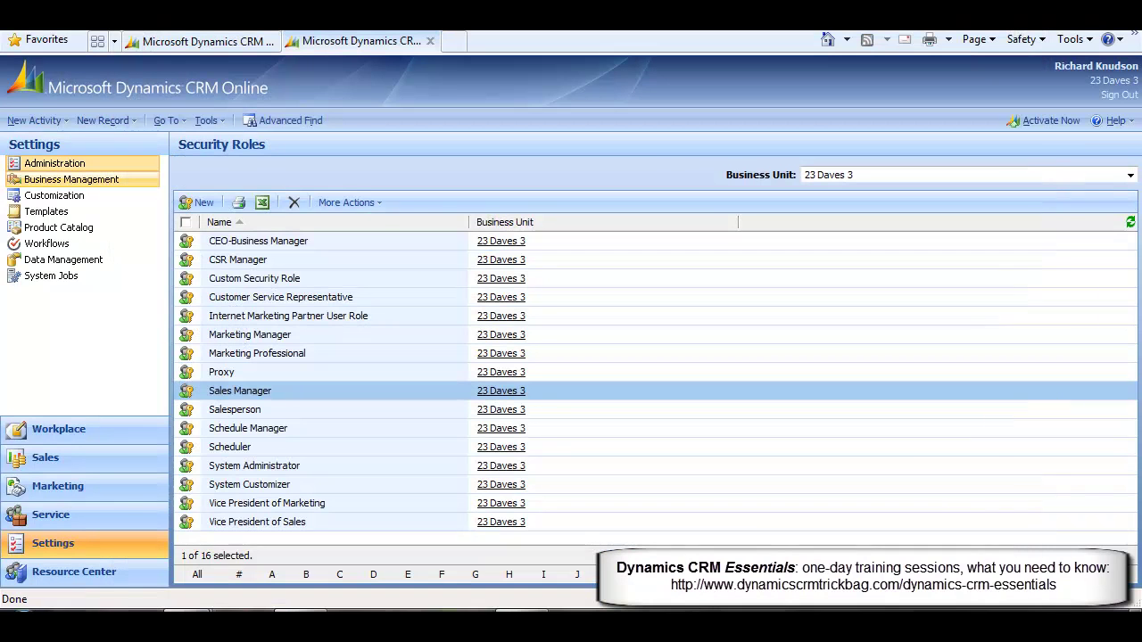
{"action": "double_click", "coordinate": [327, 414]}
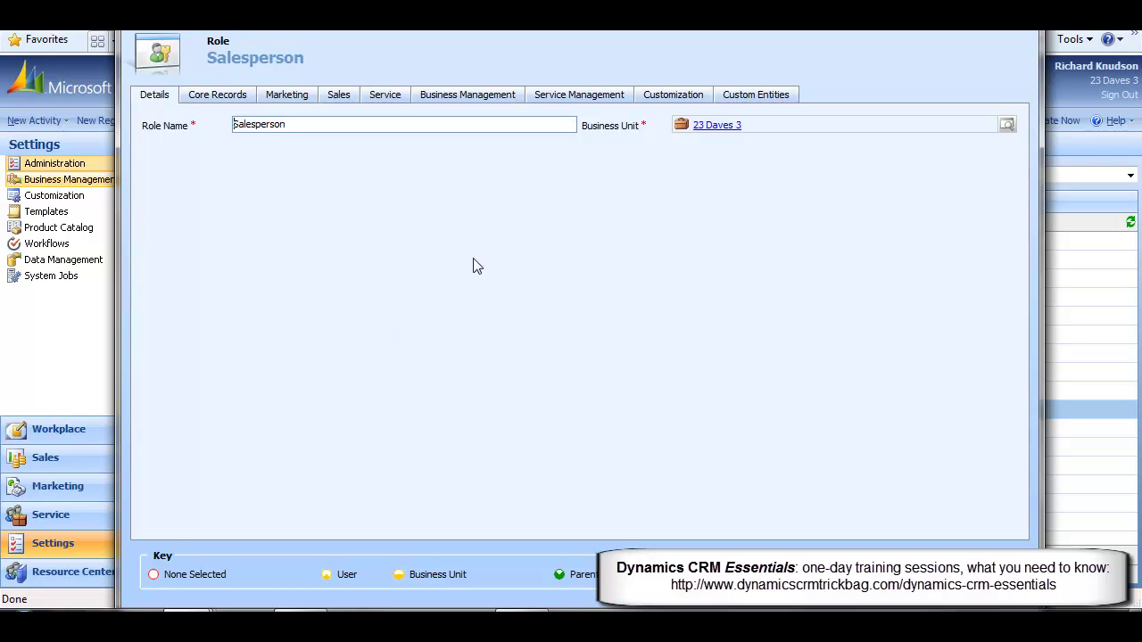
{"action": "left_click", "coordinate": [676, 95]}
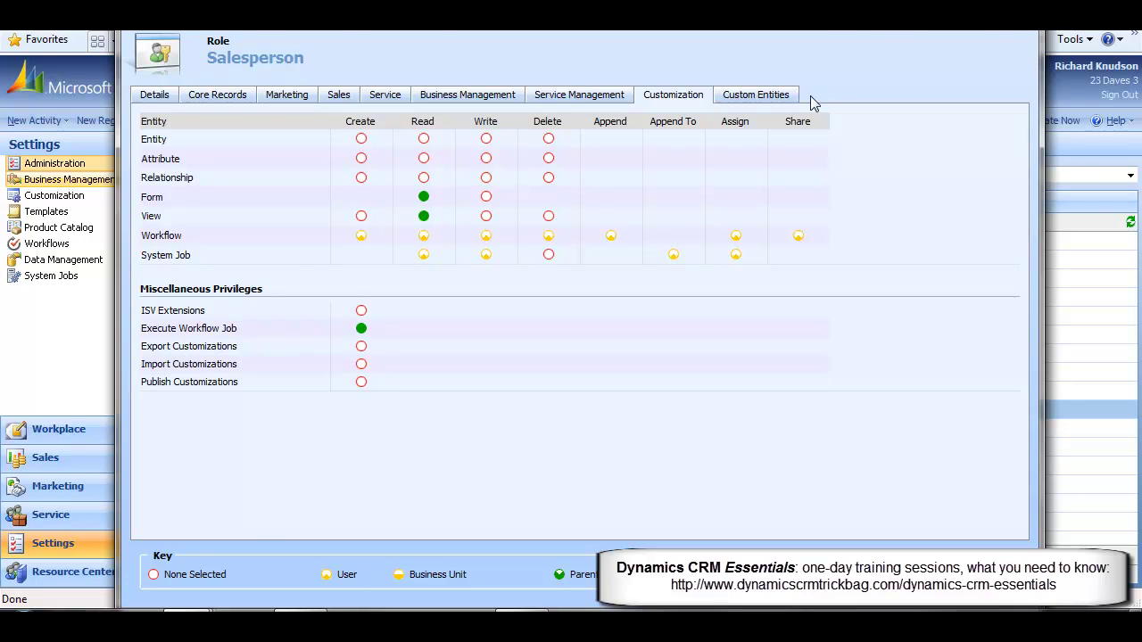
{"action": "key", "text": "alt+F4"}
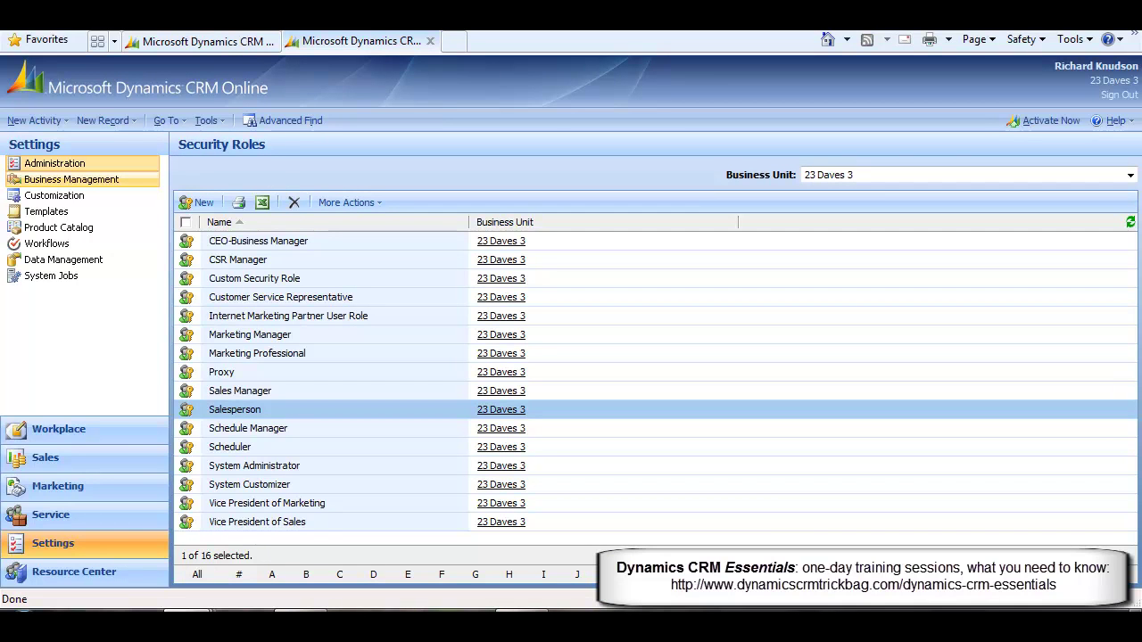
Step: Check the published Reassign Contact - On Demand workflow in Settings, then head back to Sales
{"action": "left_click", "coordinate": [62, 246]}
{"action": "left_click", "coordinate": [225, 301]}
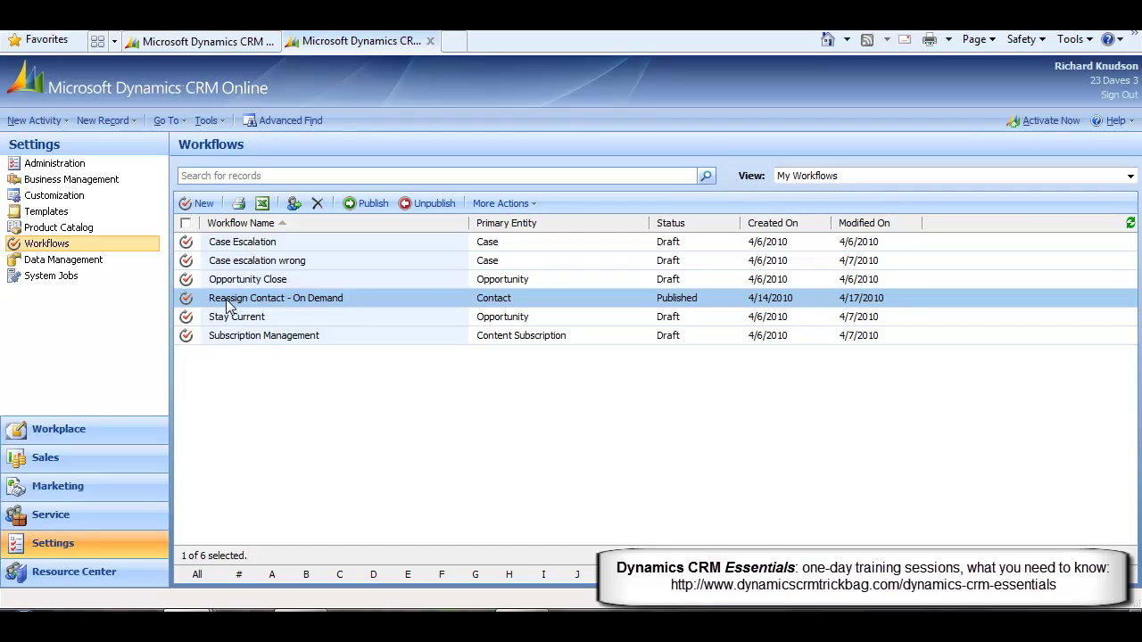
{"action": "left_click", "coordinate": [89, 459]}
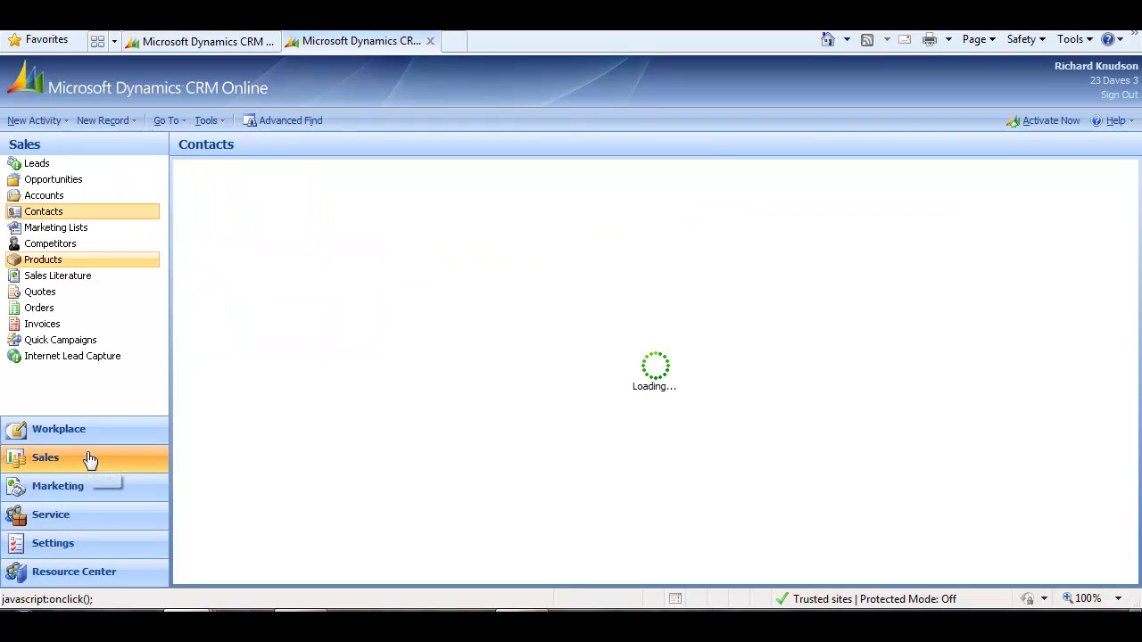
Step: Select contacts in rows two through six, five of 30 in Active Contacts
{"action": "left_click", "coordinate": [47, 214]}
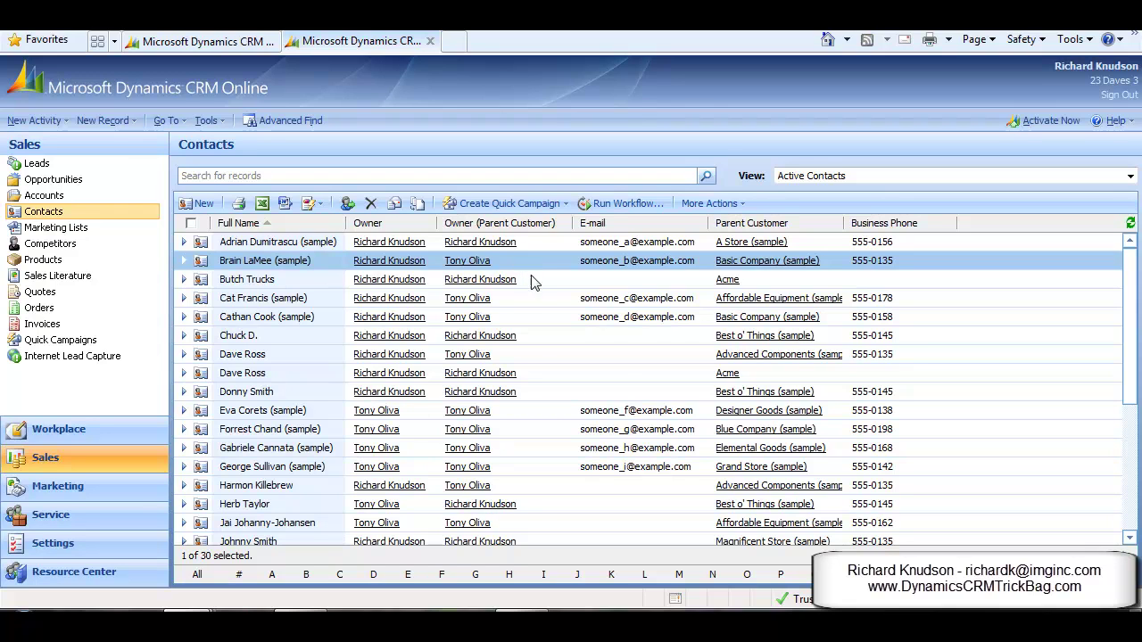
{"action": "left_click", "coordinate": [536, 337], "text": "shift"}
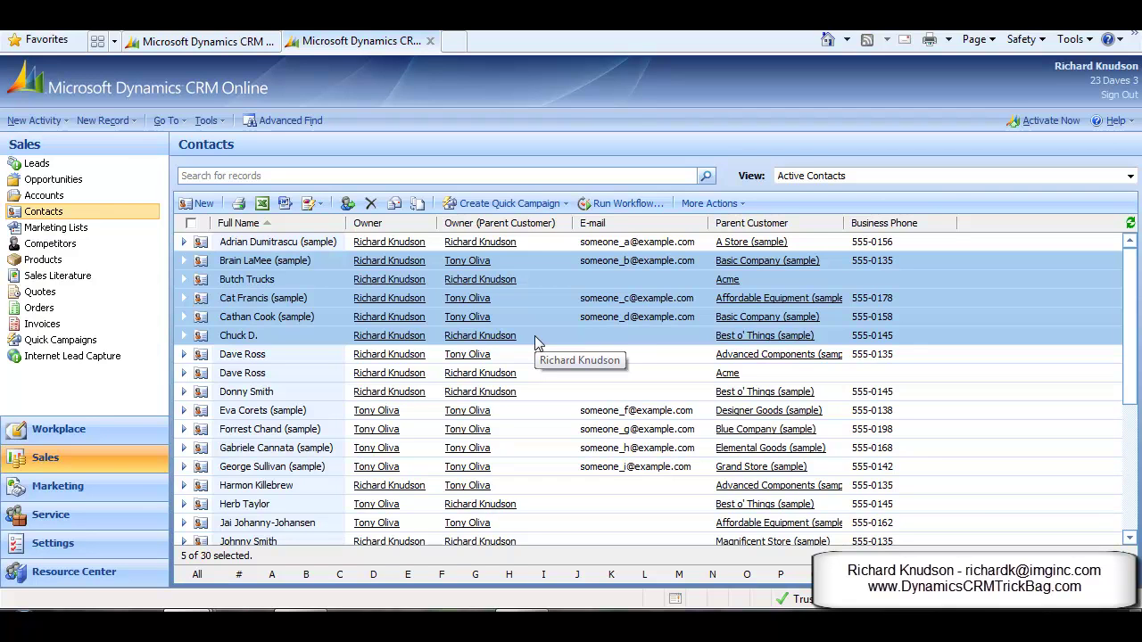
Step: Run the Reassign Contact - On Demand workflow on the five selected contacts and confirm it
{"action": "left_click", "coordinate": [624, 204]}
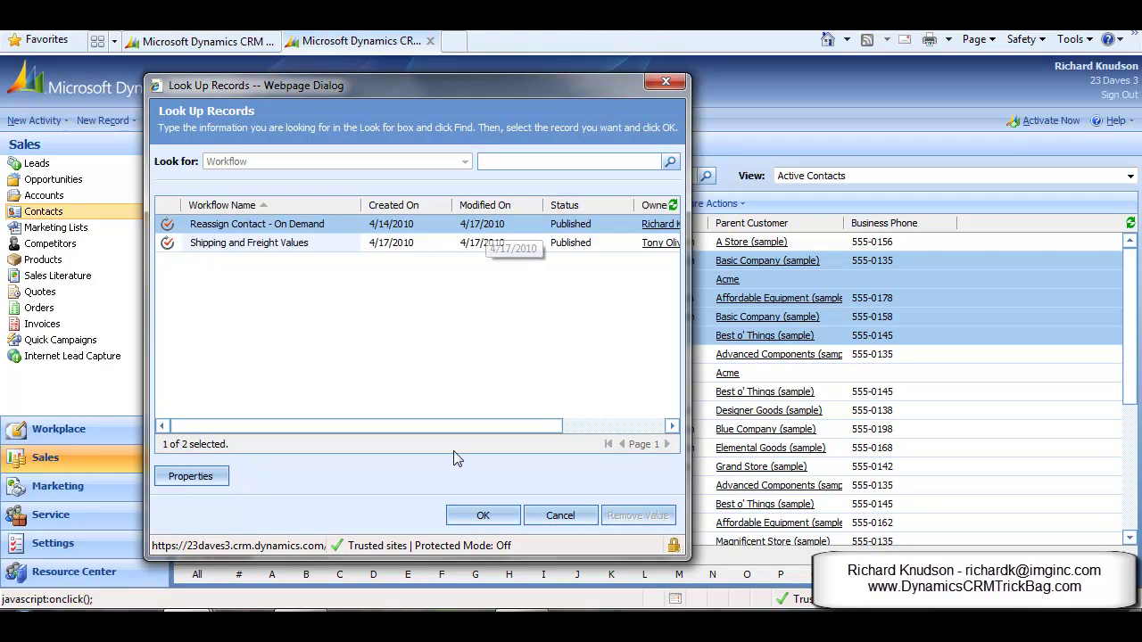
{"action": "left_click", "coordinate": [480, 518]}
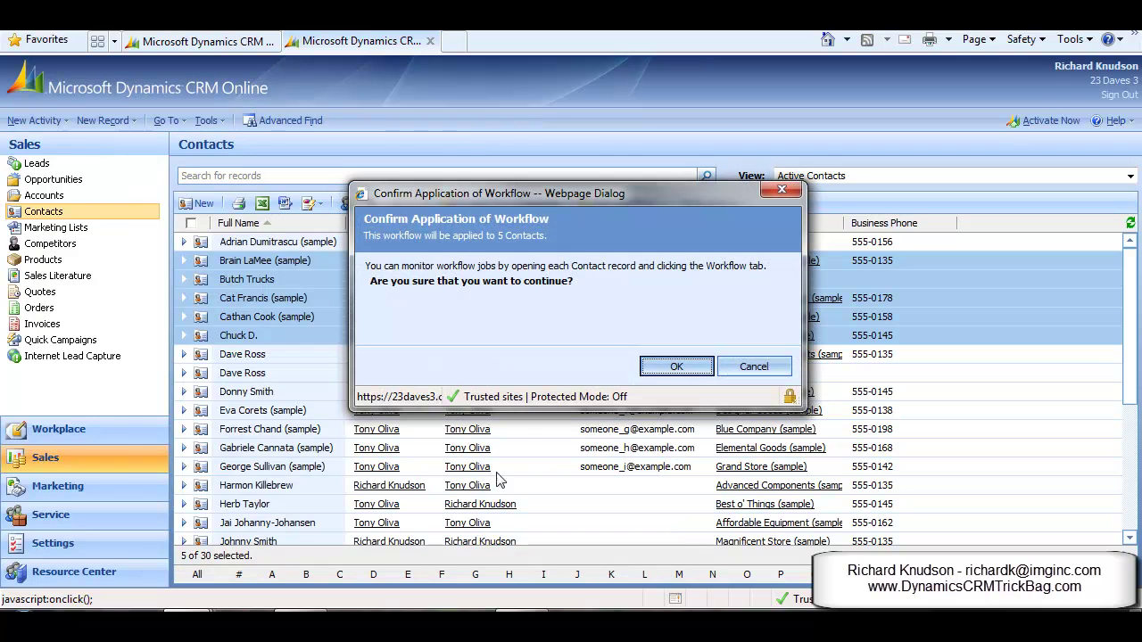
{"action": "left_click", "coordinate": [656, 368]}
{"action": "left_click", "coordinate": [576, 261]}
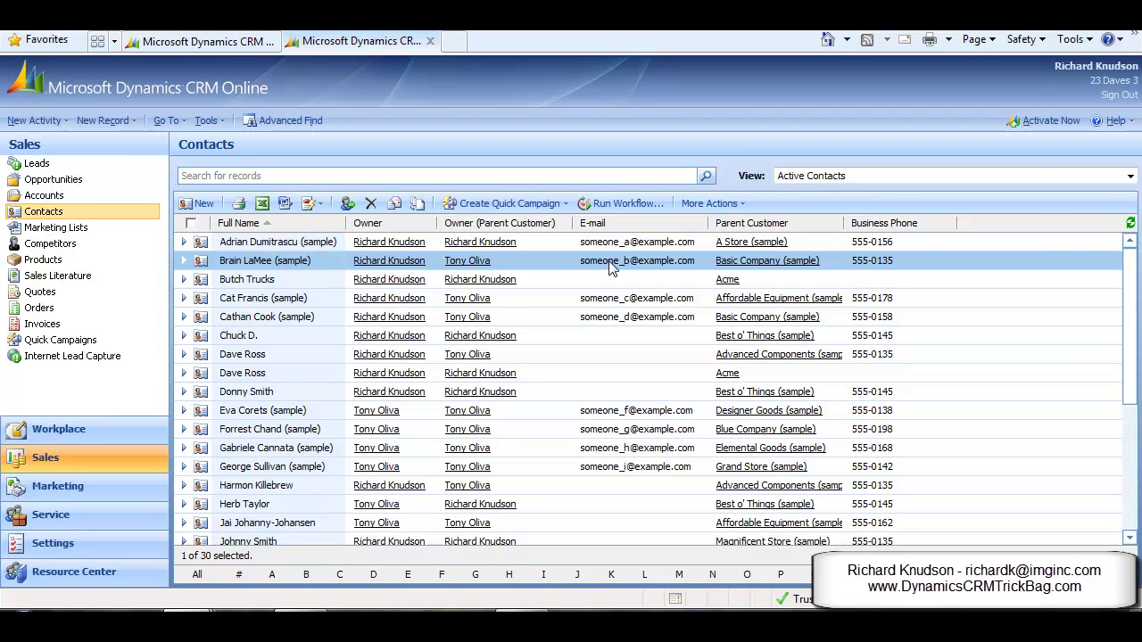
{"action": "double_click", "coordinate": [610, 264]}
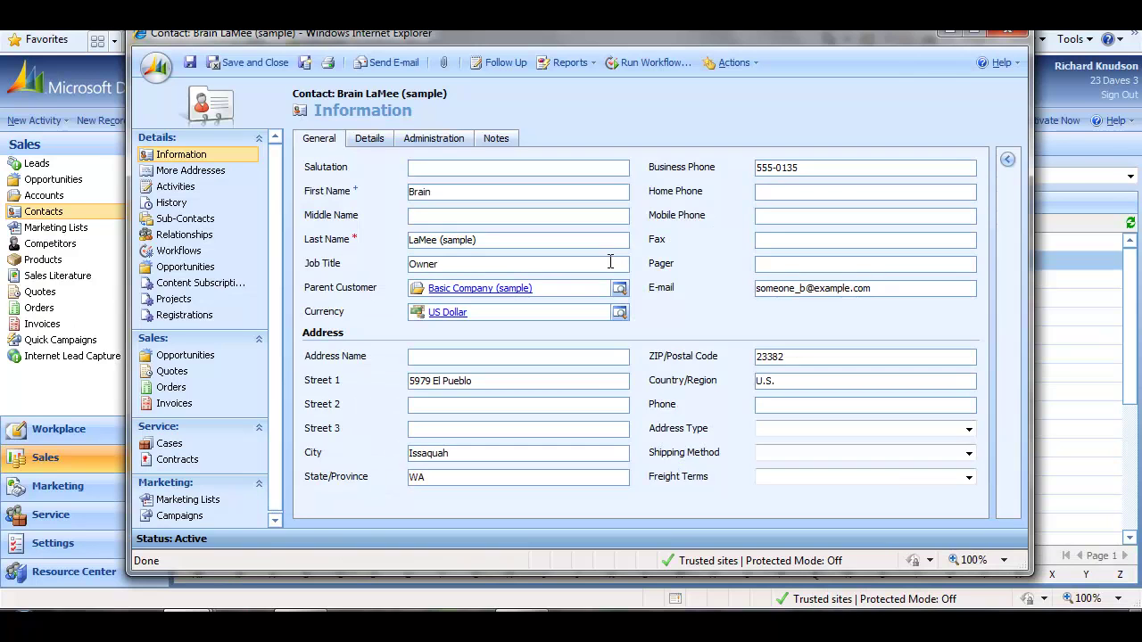
{"action": "left_click", "coordinate": [217, 253]}
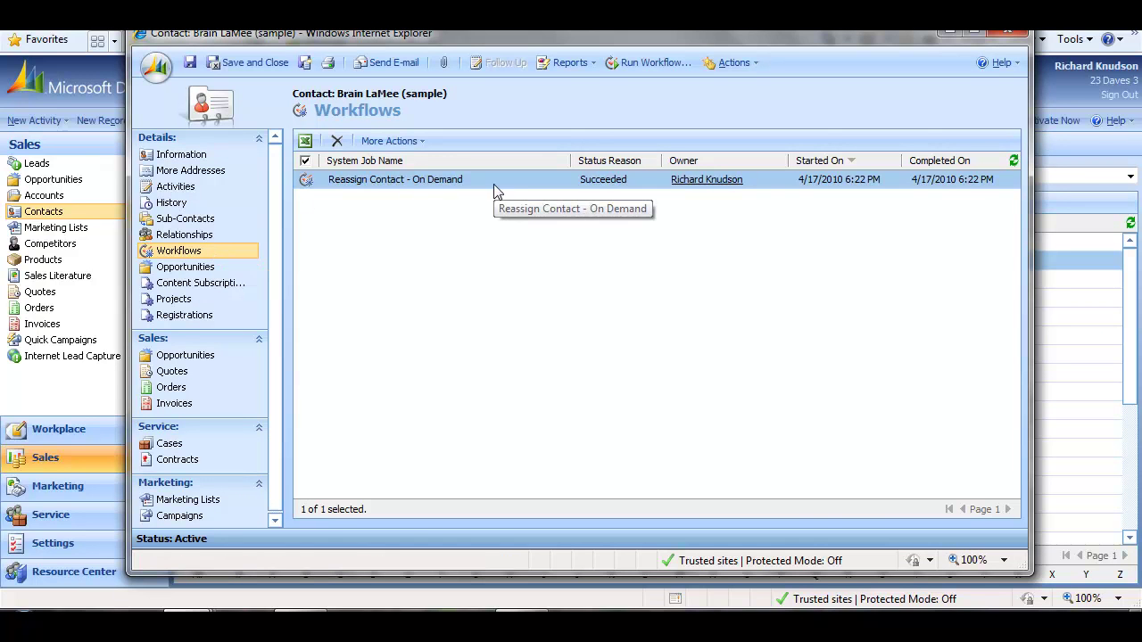
{"action": "left_click", "coordinate": [213, 159]}
{"action": "left_click", "coordinate": [432, 143]}
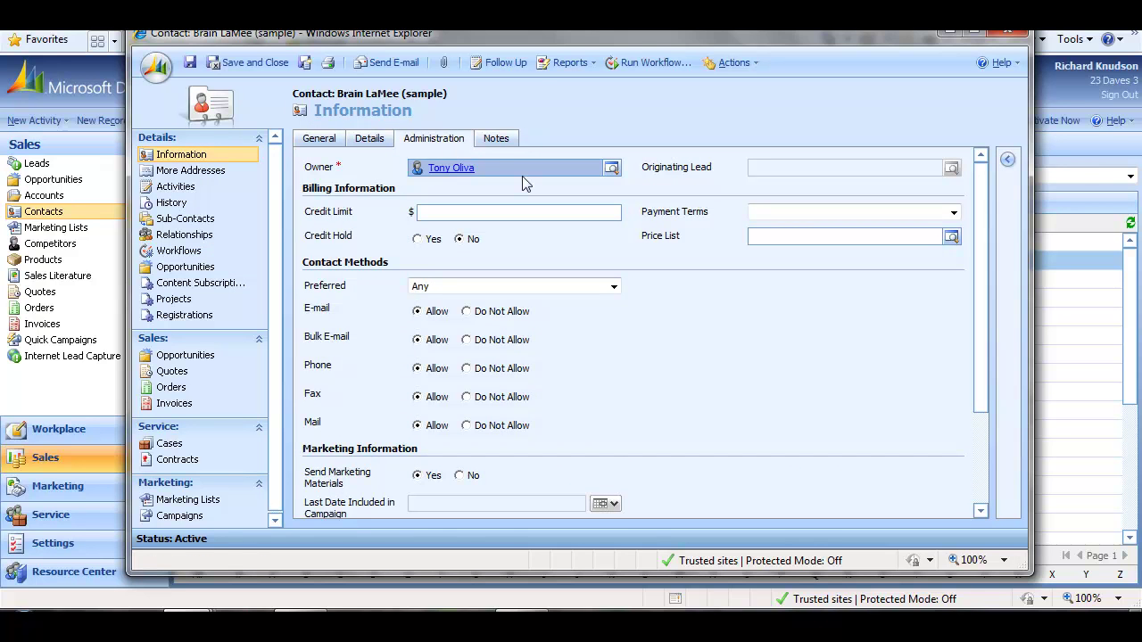
{"action": "left_click", "coordinate": [275, 66]}
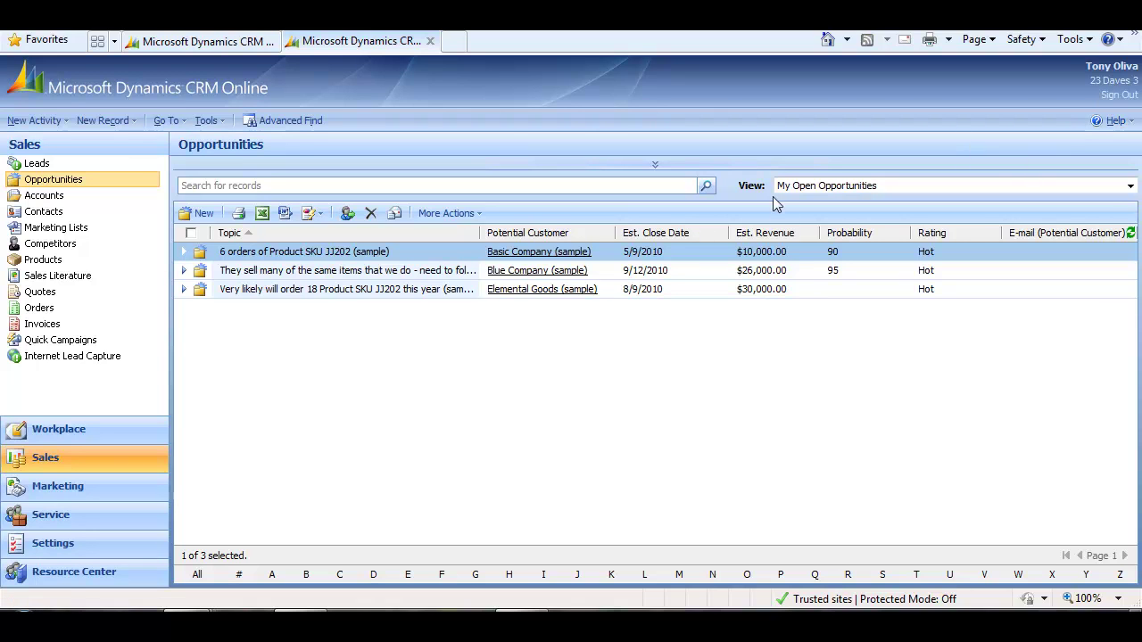
Step: As the other sales user, go to the Settings Administration page
{"action": "left_click", "coordinate": [94, 547]}
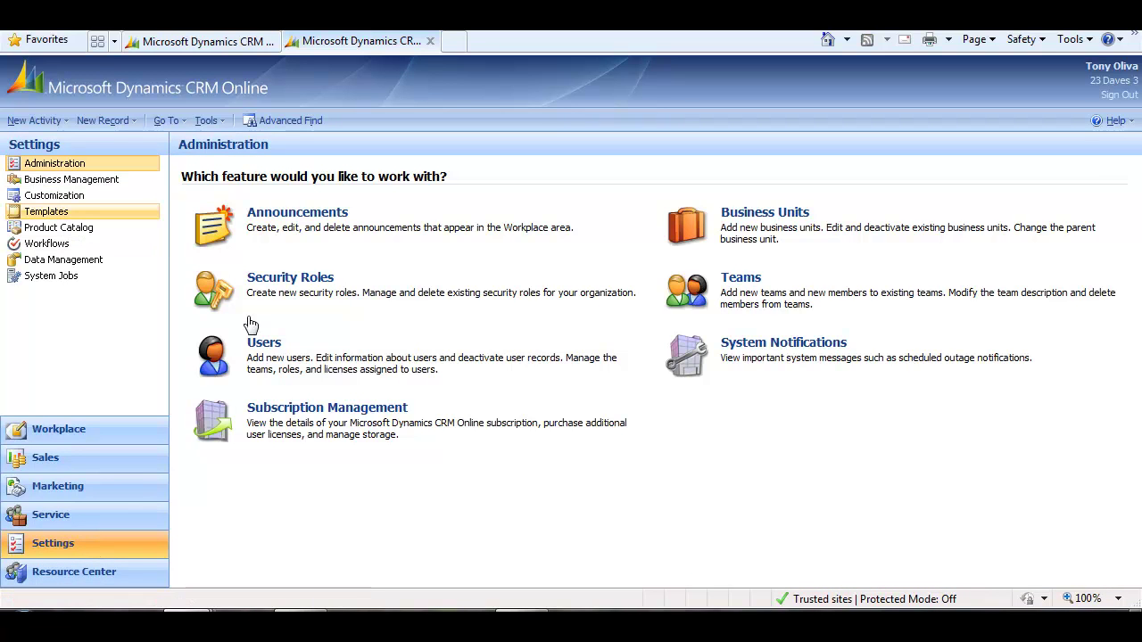
Step: Confirm the West business unit user's record lists the Sales Manager role, then close it
{"action": "left_click", "coordinate": [258, 343]}
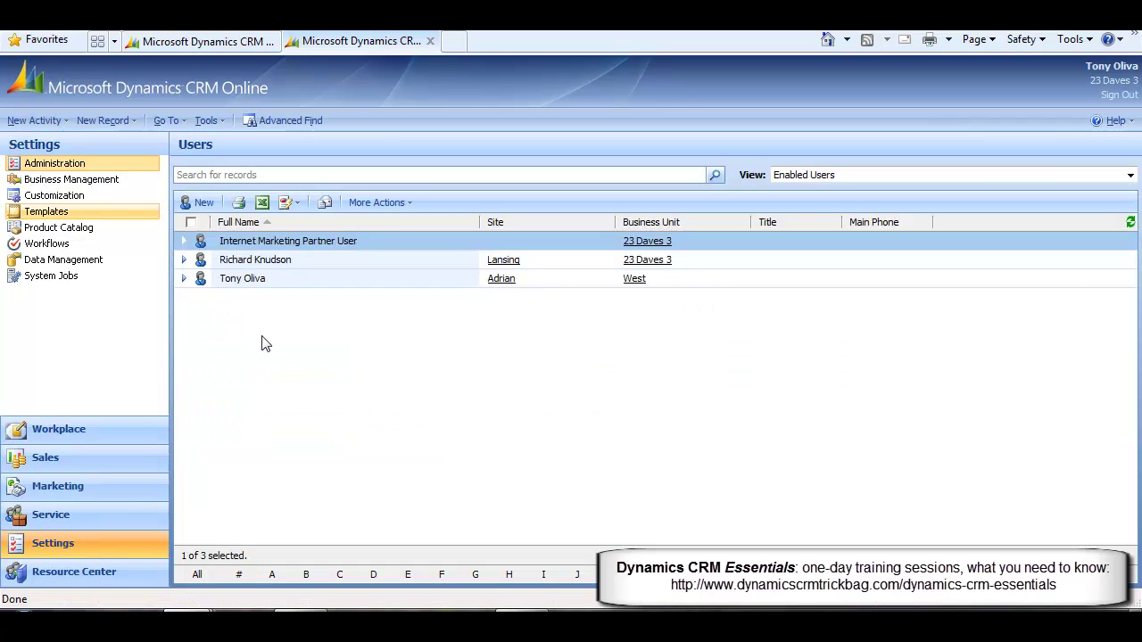
{"action": "left_click", "coordinate": [305, 278]}
{"action": "double_click", "coordinate": [305, 278]}
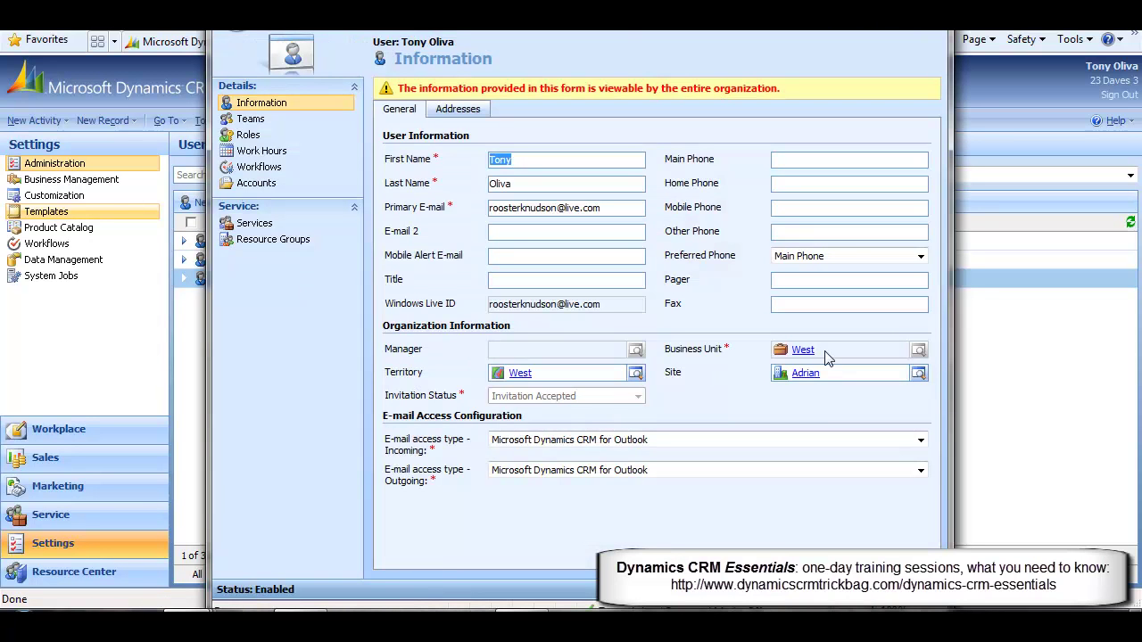
{"action": "left_click", "coordinate": [251, 136]}
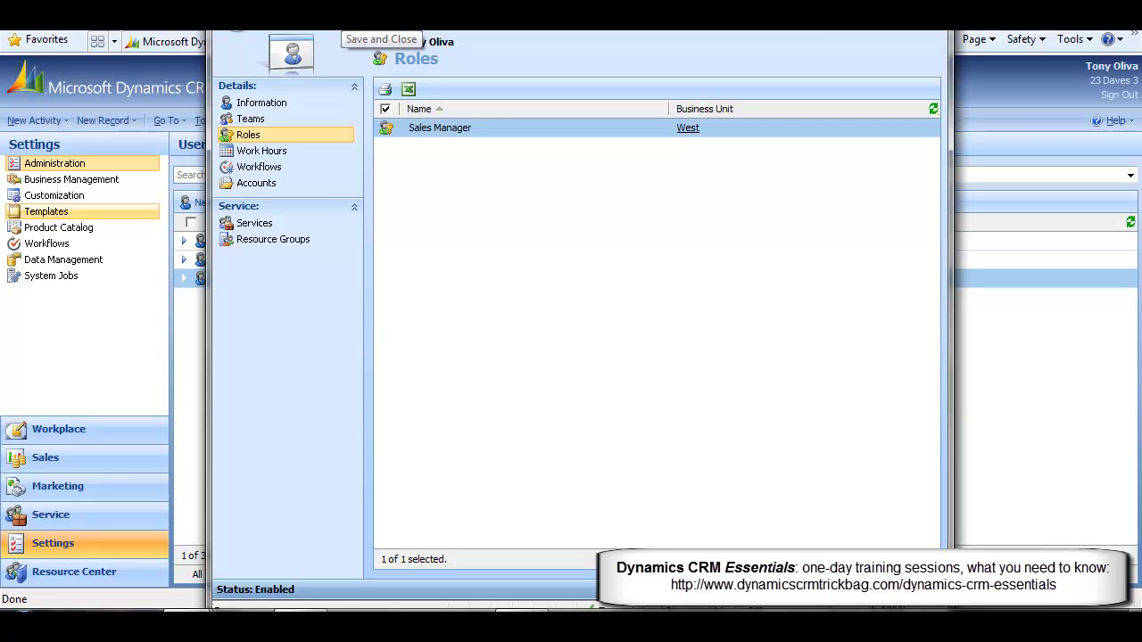
{"action": "left_click", "coordinate": [344, 34]}
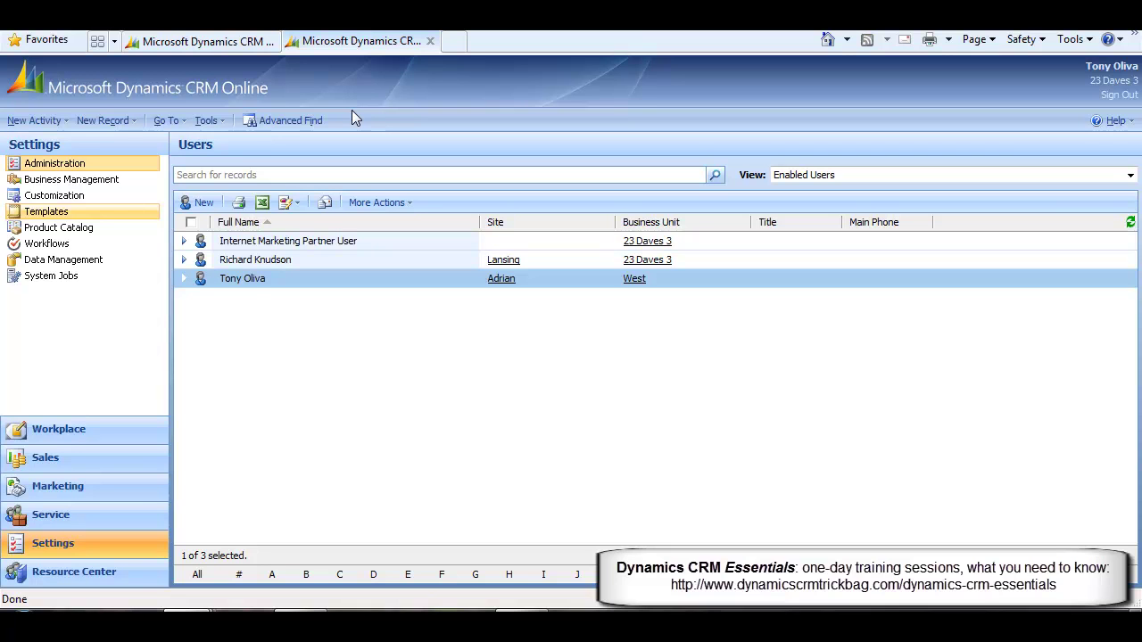
Step: See which workflows are available to run on records in the Active Contacts list
{"action": "left_click", "coordinate": [94, 460]}
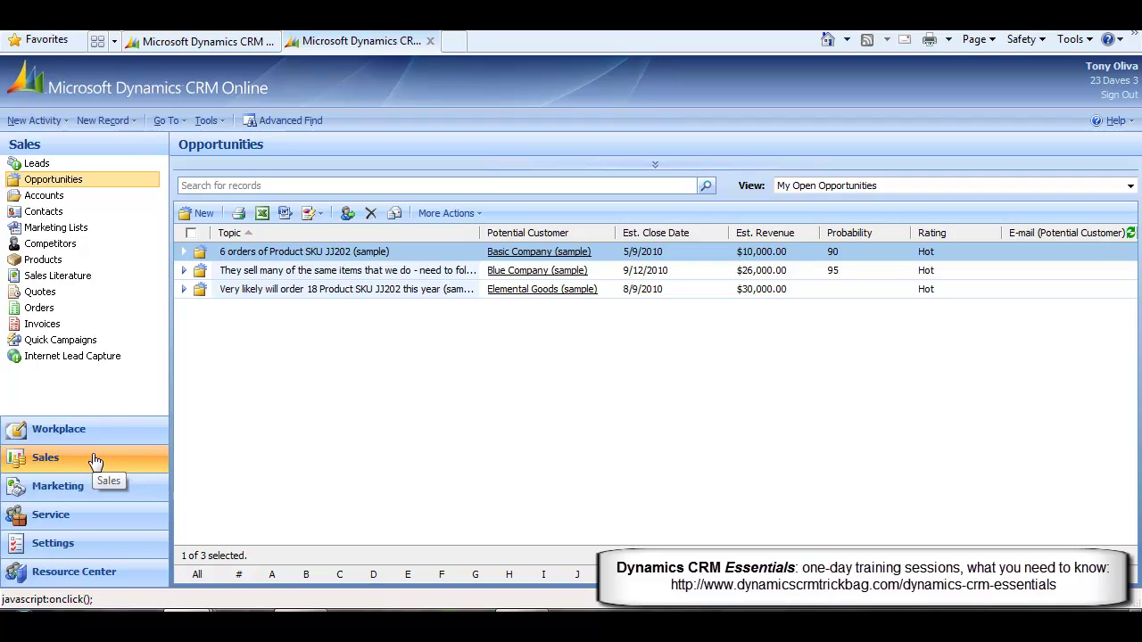
{"action": "left_click", "coordinate": [67, 216]}
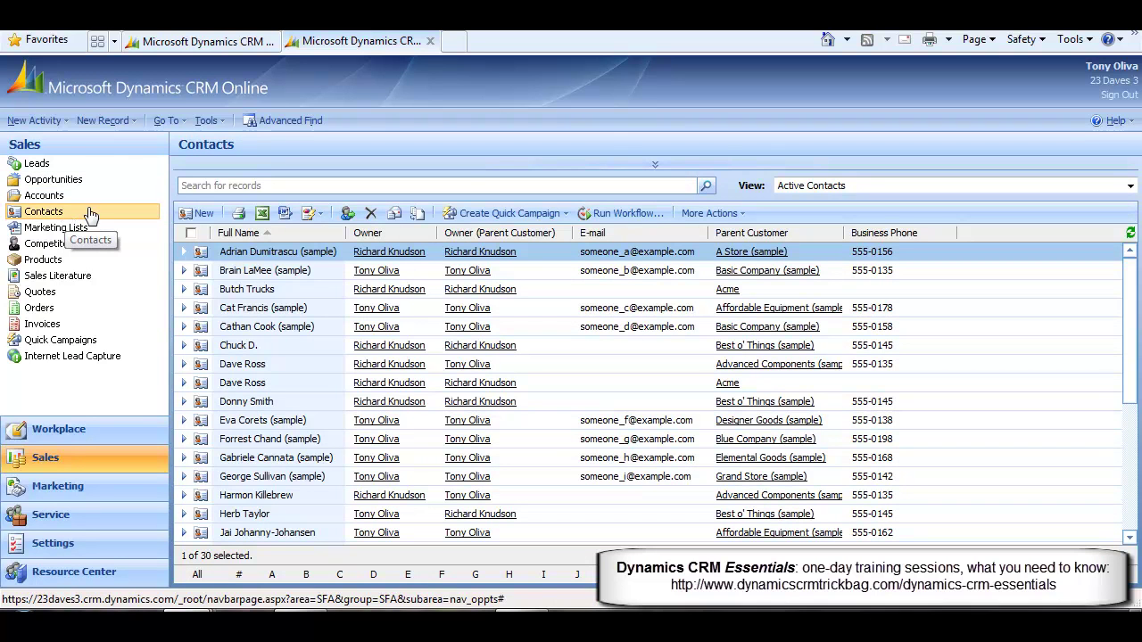
{"action": "left_click", "coordinate": [628, 214]}
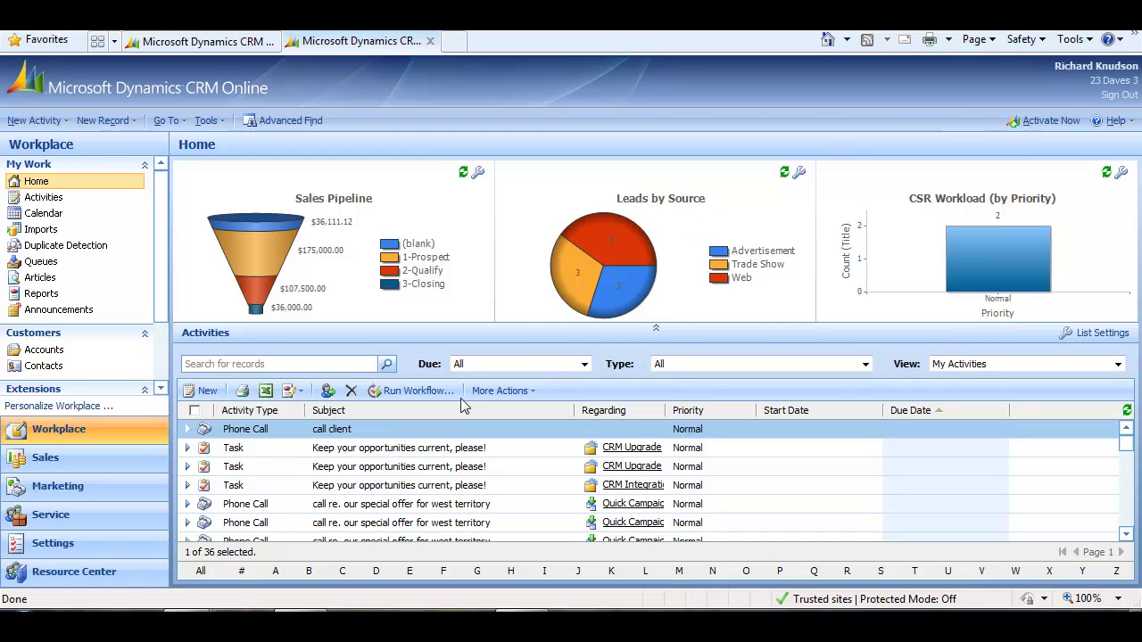
Step: Assign the Reassign Contact - On Demand workflow to another user picked through the lookup
{"action": "left_click", "coordinate": [102, 546]}
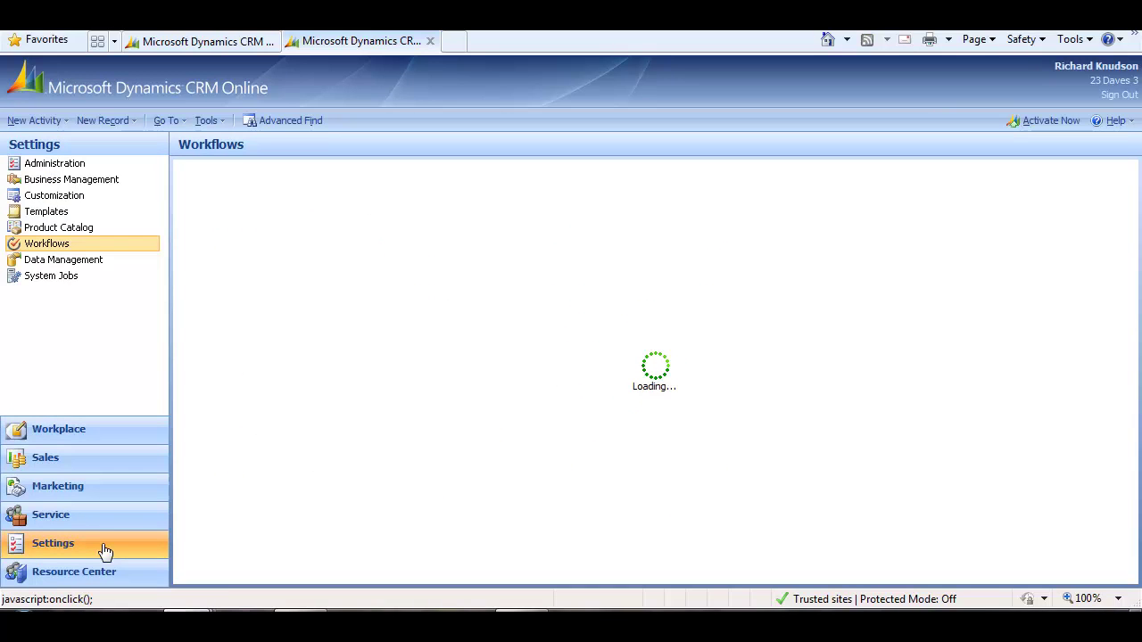
{"action": "left_click", "coordinate": [81, 243]}
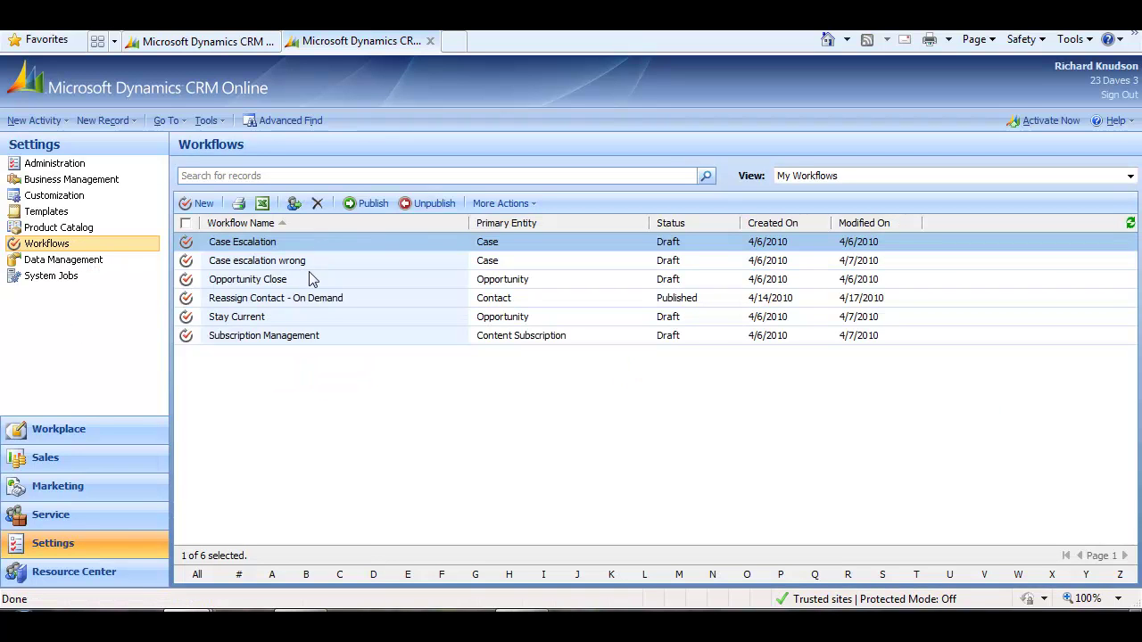
{"action": "left_click", "coordinate": [327, 305]}
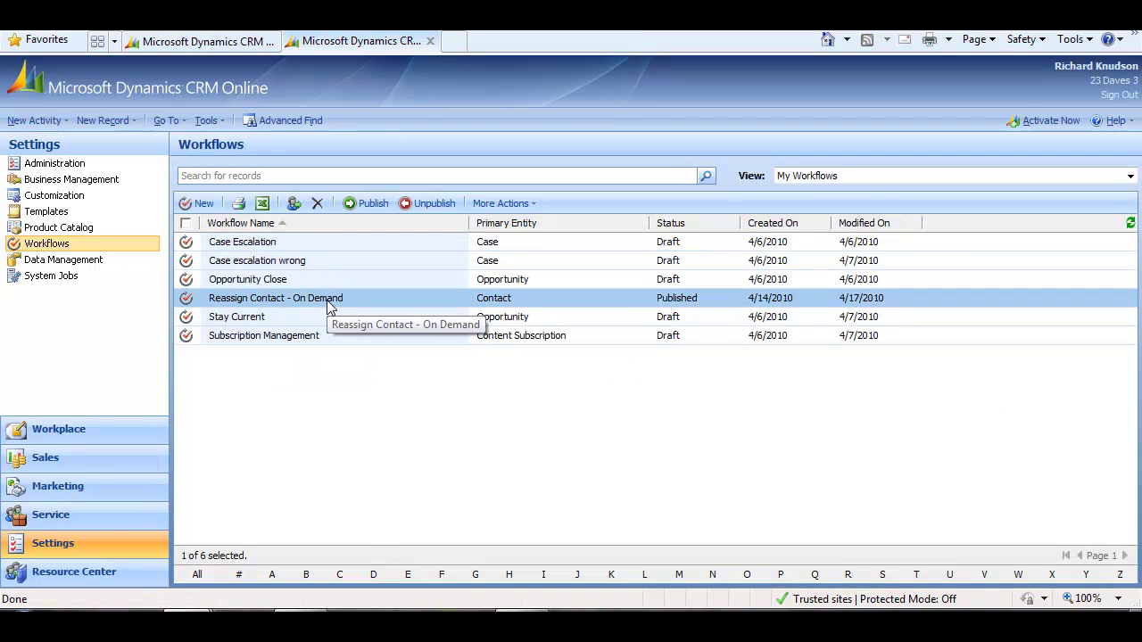
{"action": "left_click", "coordinate": [294, 206]}
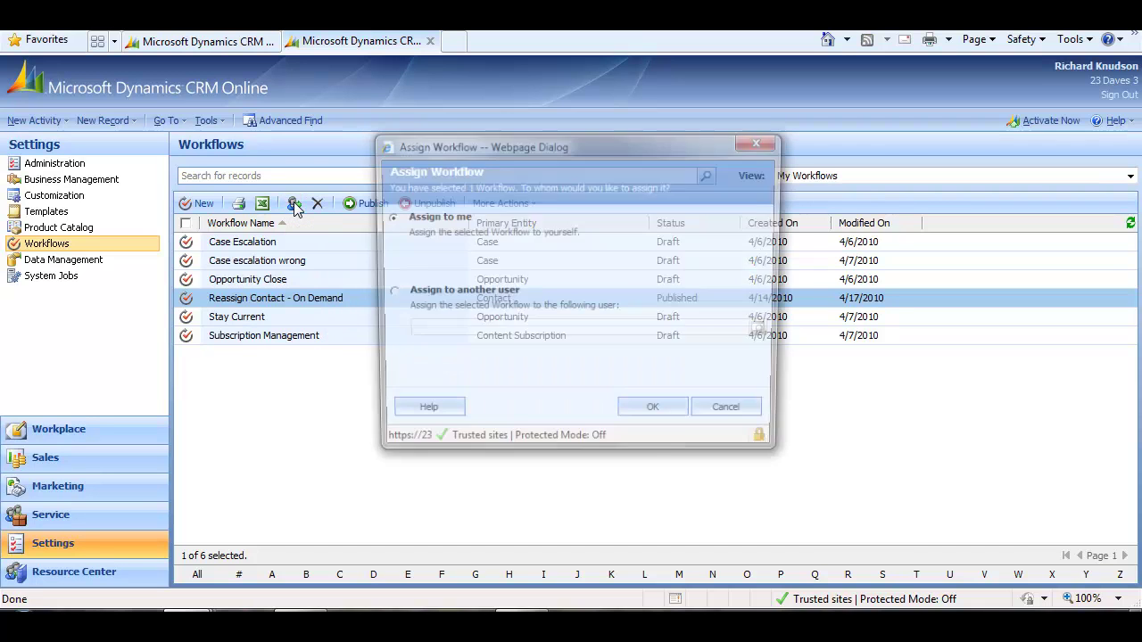
{"action": "left_click", "coordinate": [414, 297]}
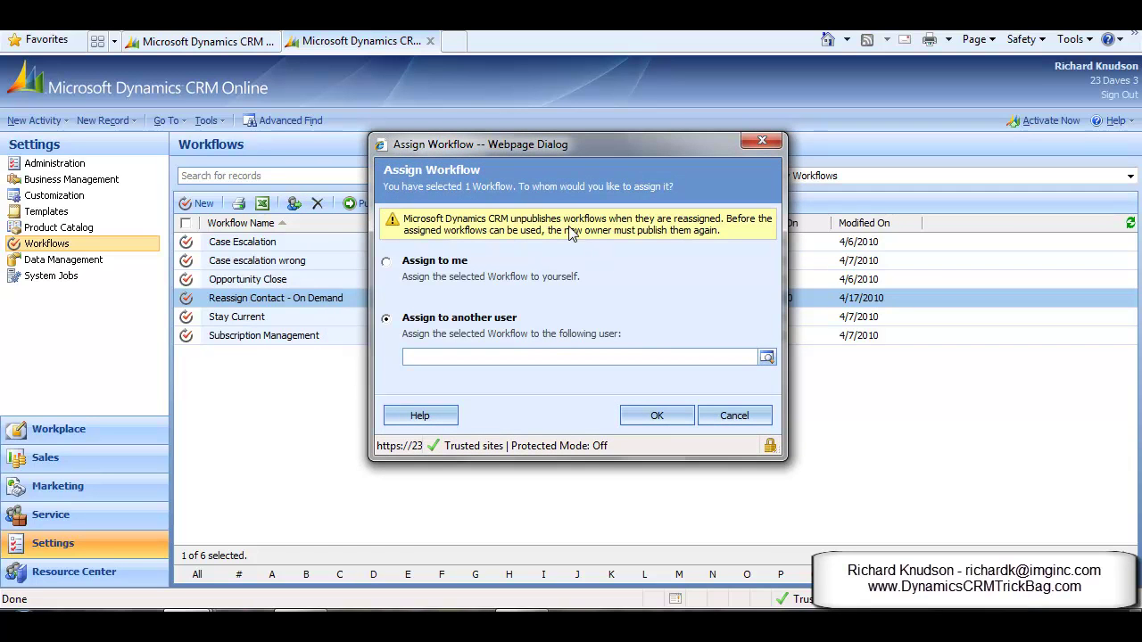
{"action": "left_click", "coordinate": [766, 357]}
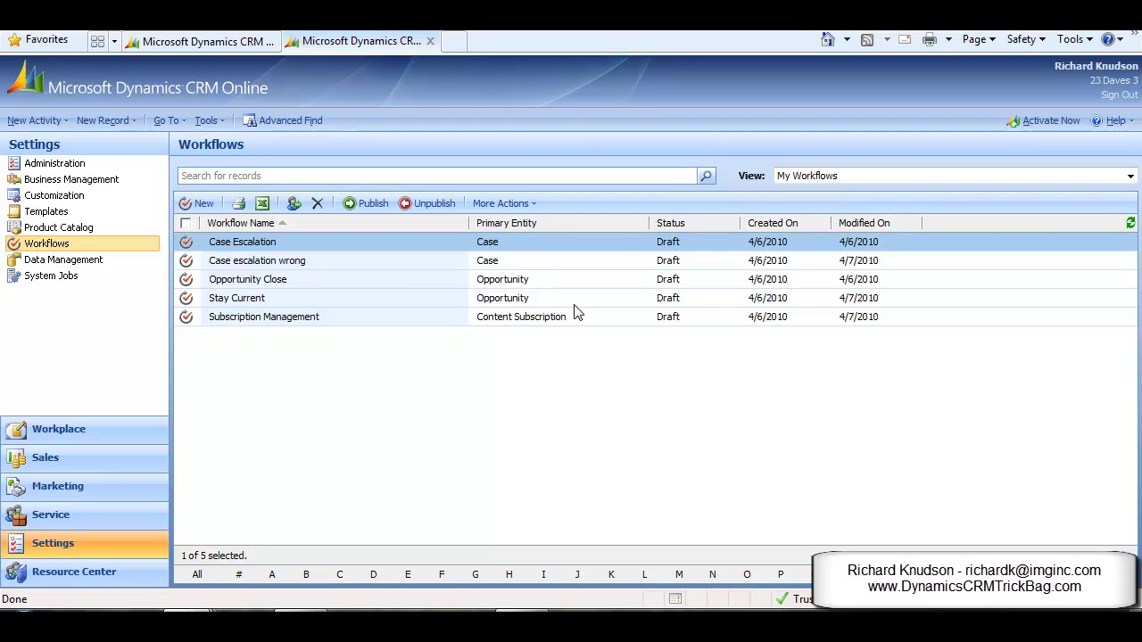
Step: Bring up the 16 security roles of the 23 Daves 3 business unit
{"action": "key", "text": "Down"}
{"action": "key", "text": "Down"}
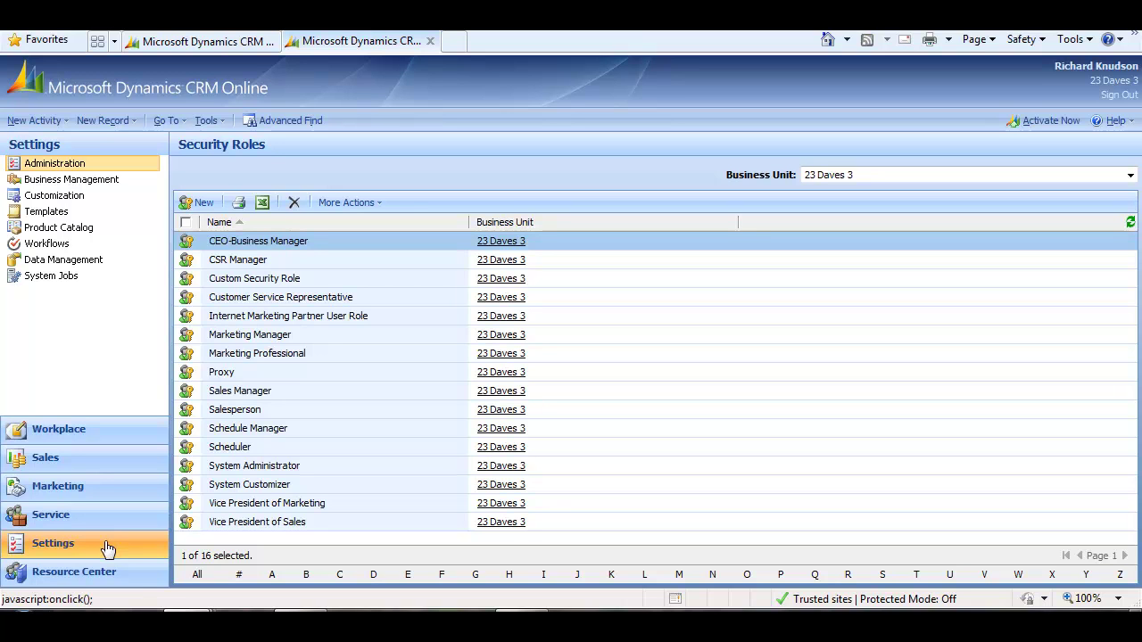
Step: Raise the Salesperson role's Workflow Read privilege from User to Business Unit and save
{"action": "left_click", "coordinate": [73, 168]}
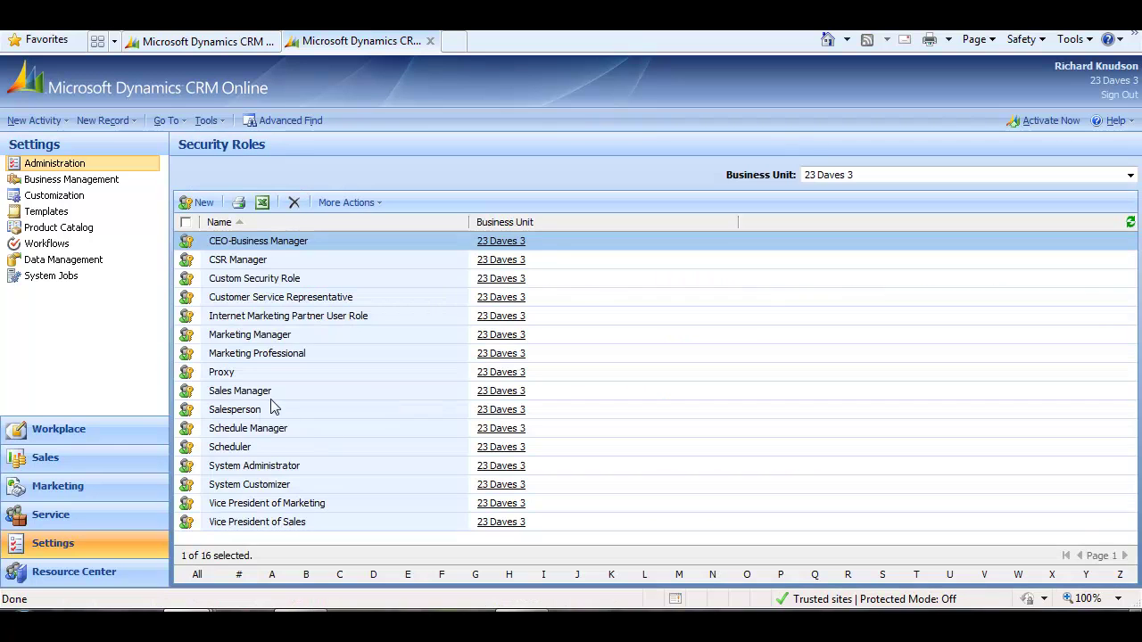
{"action": "left_click", "coordinate": [263, 410]}
{"action": "double_click", "coordinate": [264, 409]}
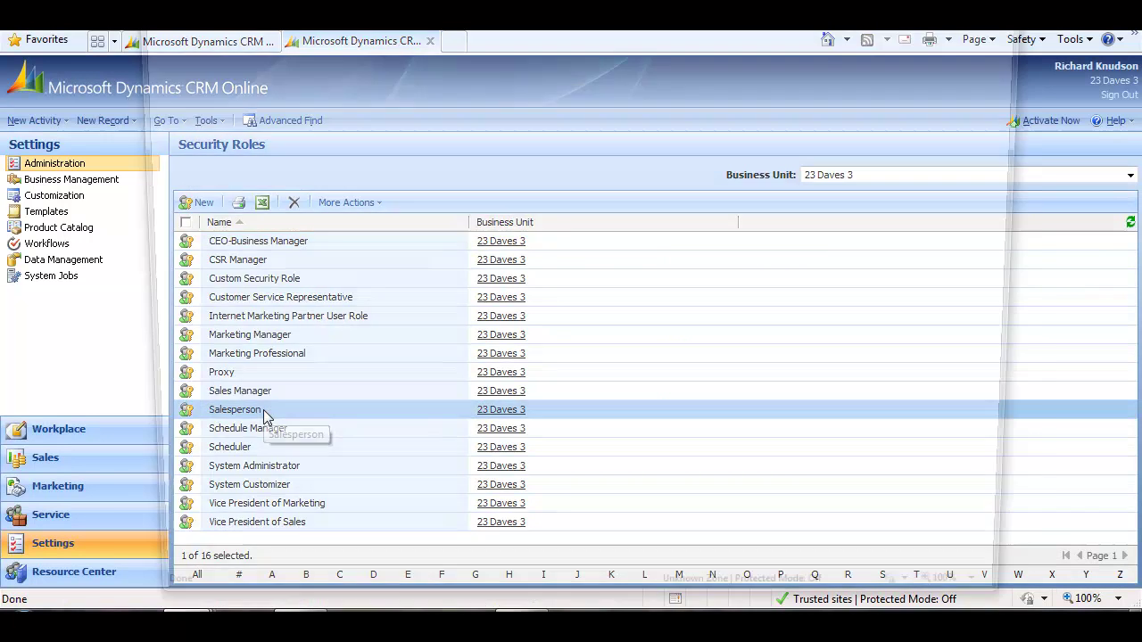
{"action": "left_click", "coordinate": [677, 100]}
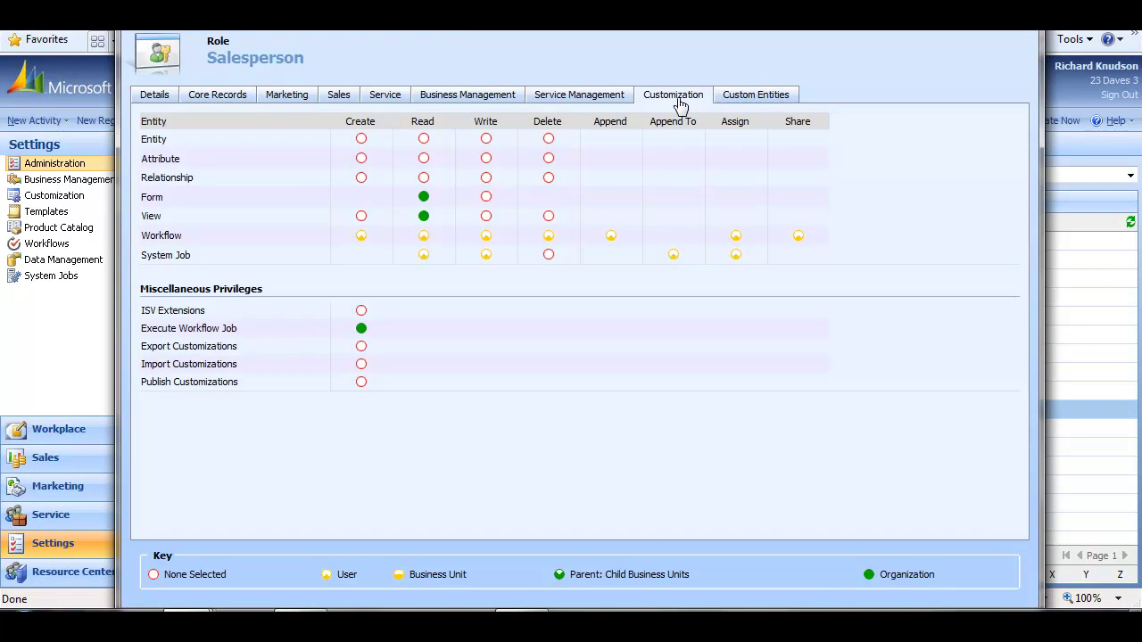
{"action": "left_click", "coordinate": [424, 237]}
{"action": "key", "text": "alt+s"}
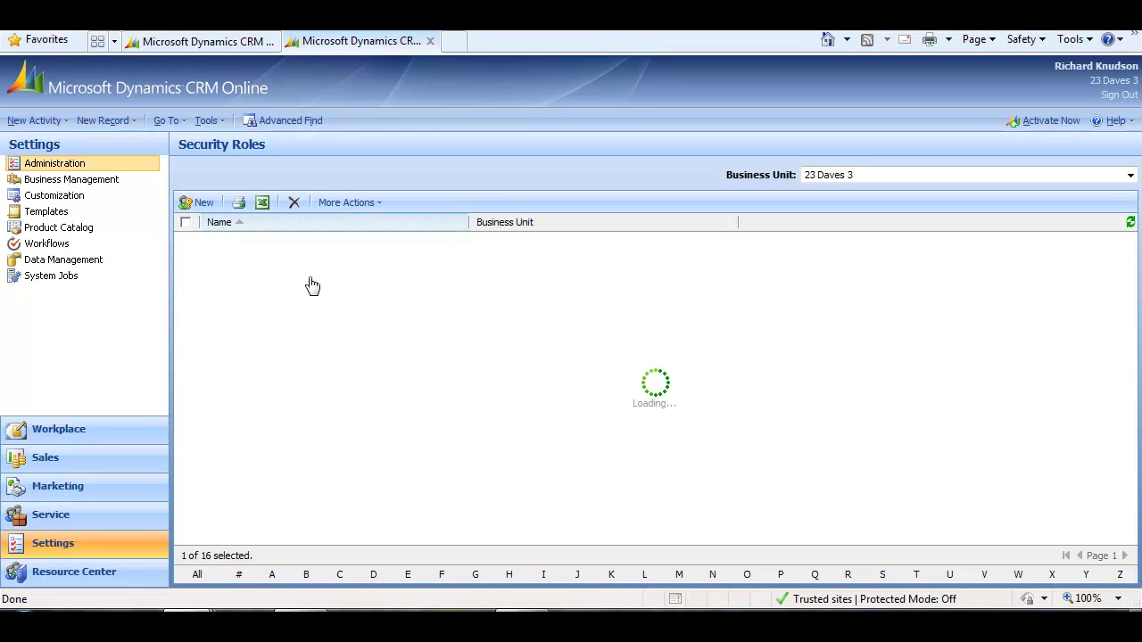